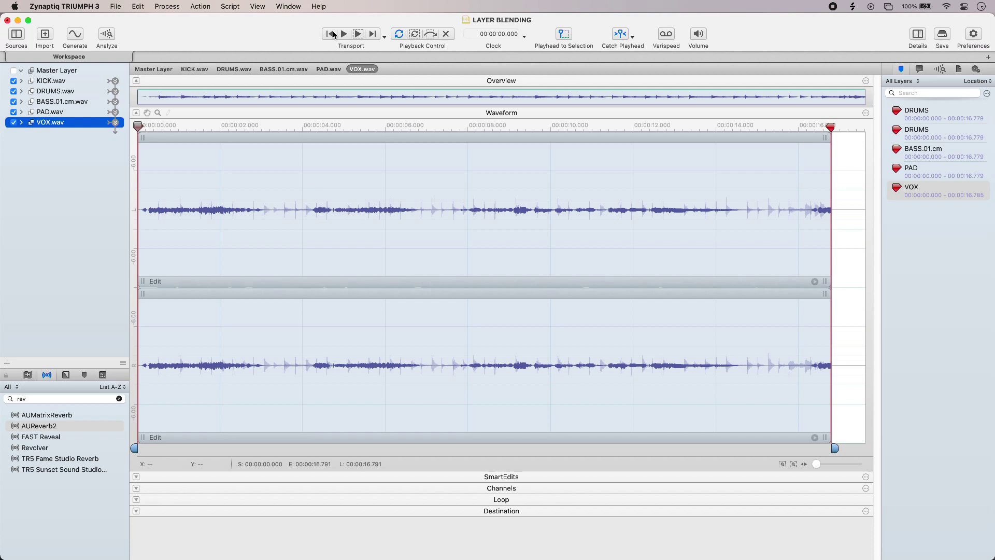
Play the project once to hear all layers, then return to the start
{"action": "key", "text": "space"}
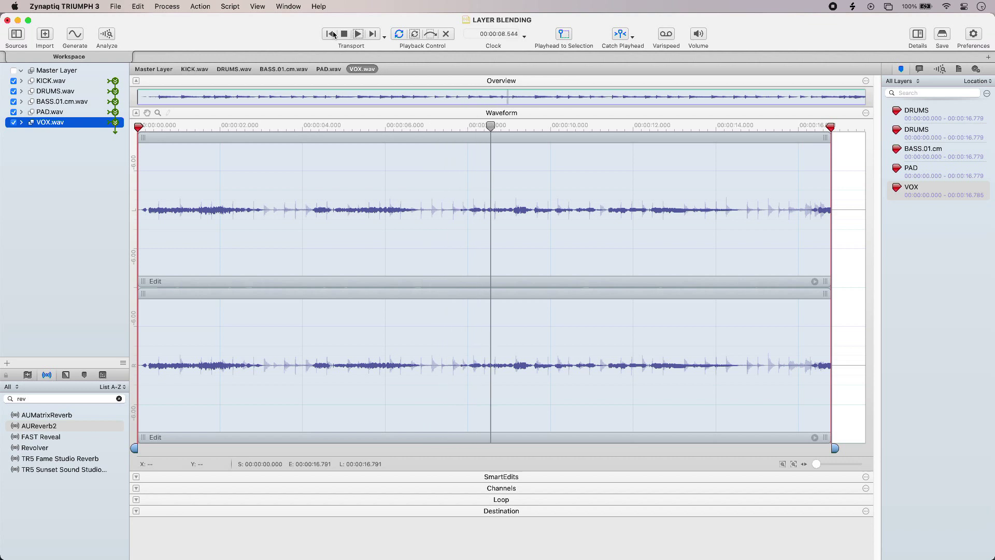
{"action": "key", "text": "space"}
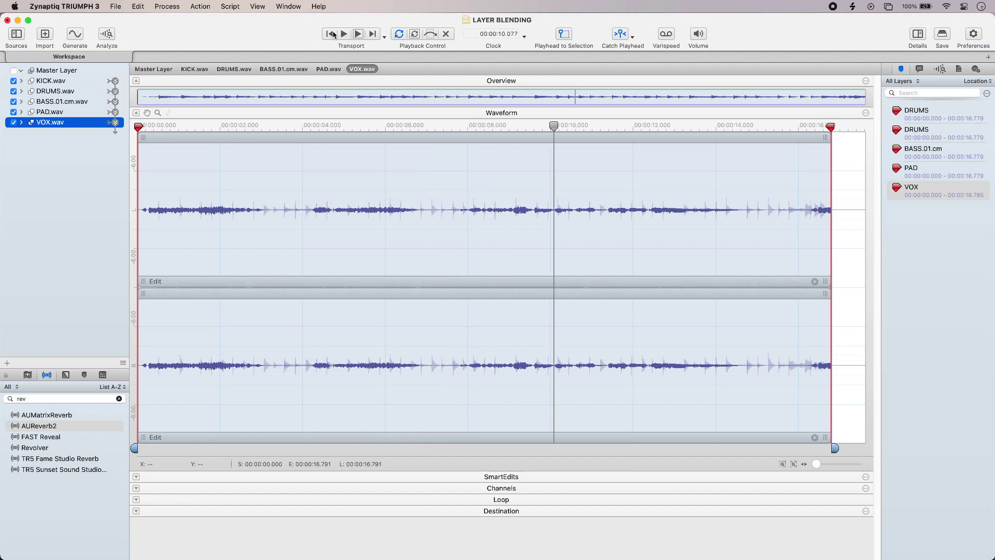
{"action": "left_click", "coordinate": [333, 34]}
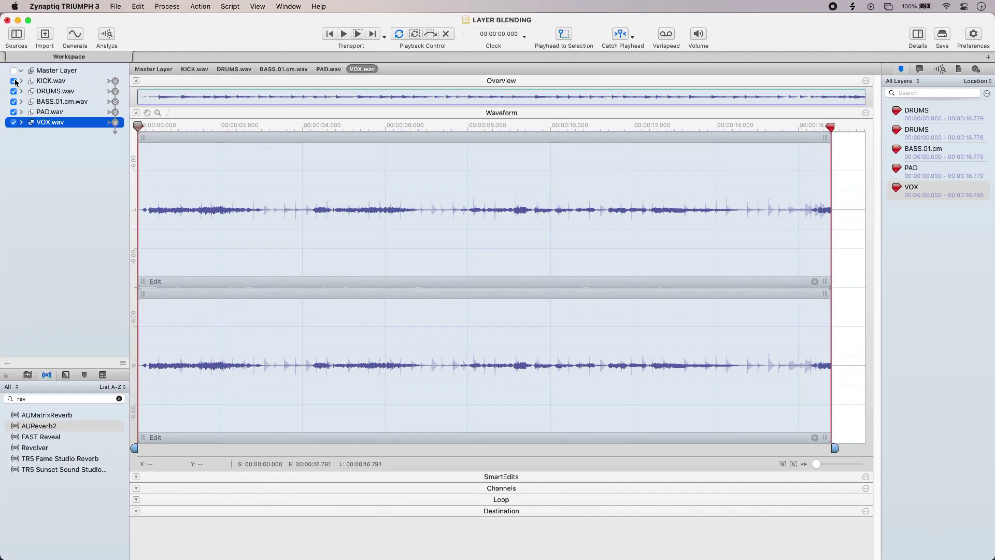
Disable the KICK, DRUMS and BASS layers, leaving only PAD and VOX active
{"action": "left_click", "coordinate": [14, 81]}
{"action": "left_click", "coordinate": [14, 91]}
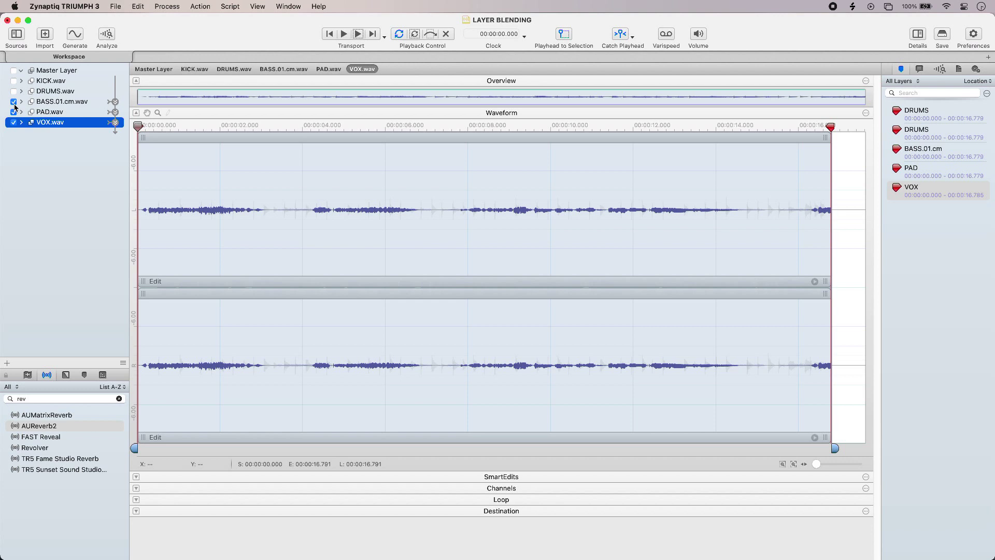
{"action": "left_click", "coordinate": [14, 101]}
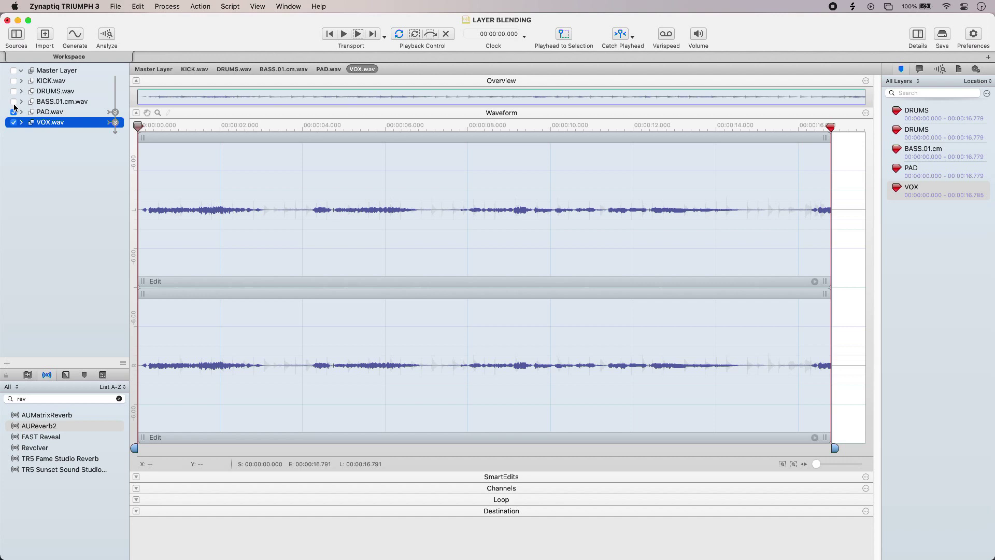
{"action": "left_click", "coordinate": [102, 141]}
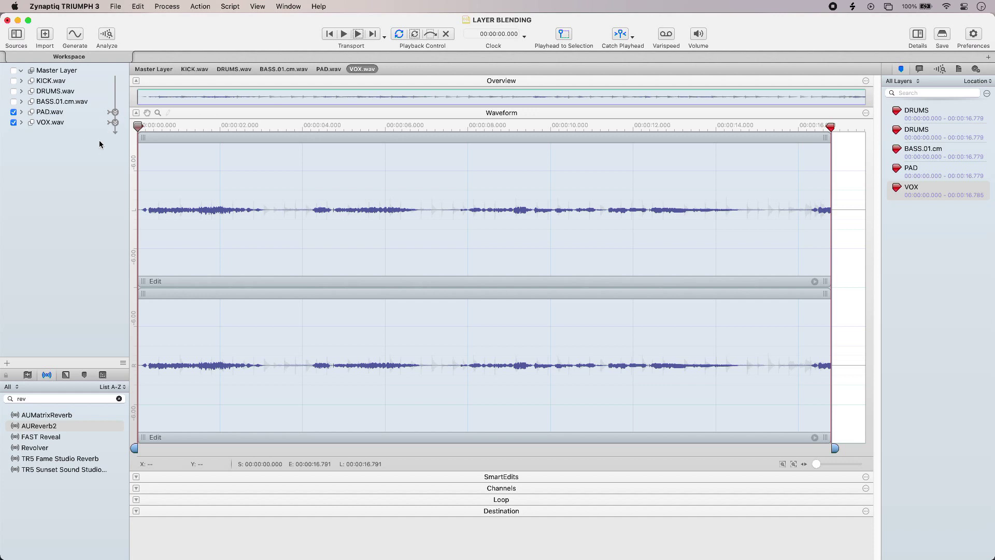
Set the VOX layer's blending mode to Morph B
{"action": "left_click", "coordinate": [115, 123]}
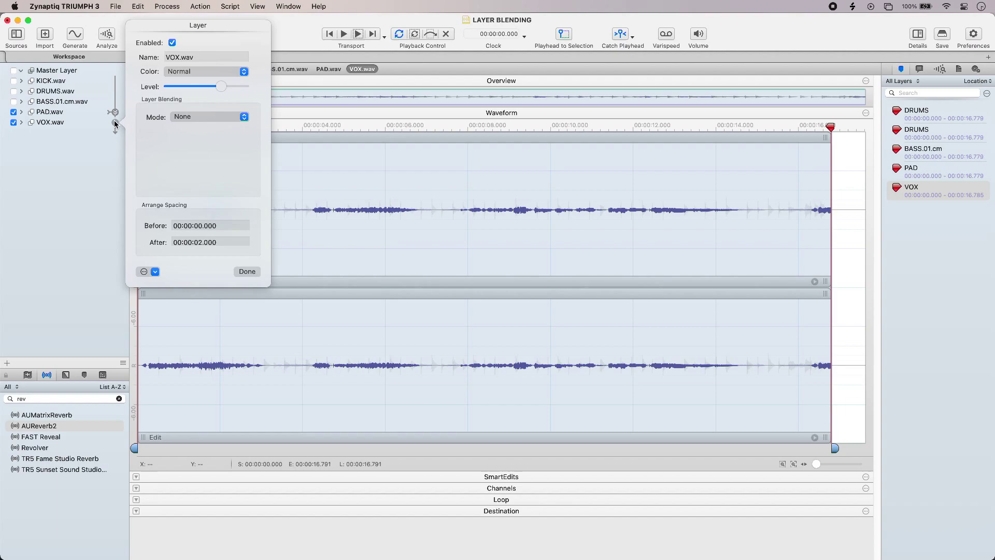
{"action": "left_click", "coordinate": [208, 117]}
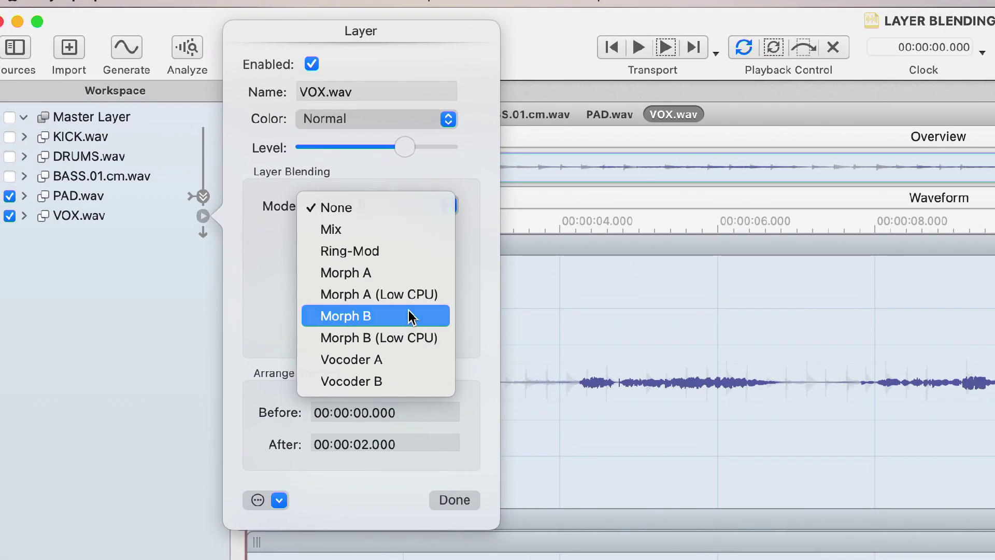
{"action": "left_click", "coordinate": [410, 316]}
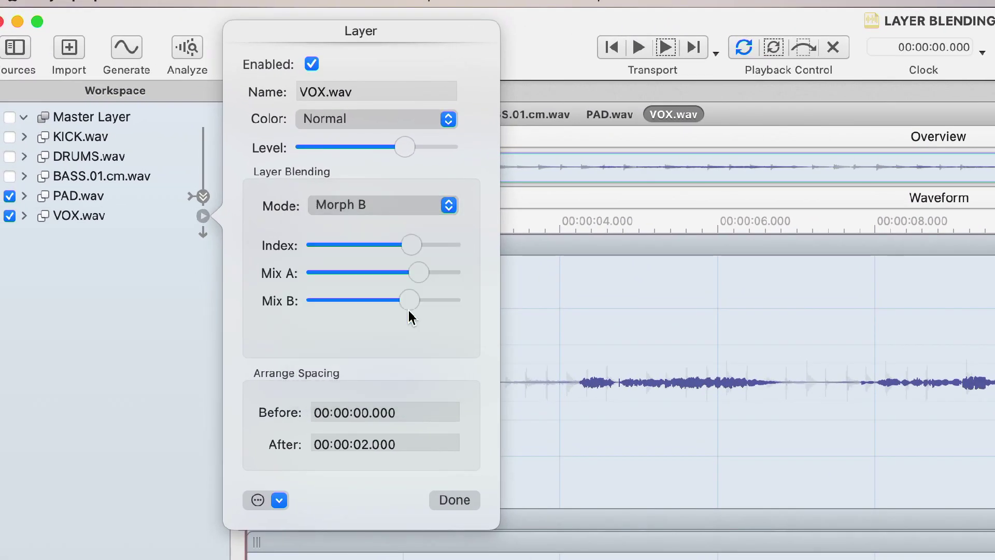
Turn VOX's Mix A and Mix B fully down and adjust Index to about 0.59 during playback
{"action": "left_click_drag", "start_coordinate": [418, 280], "coordinate": [251, 275]}
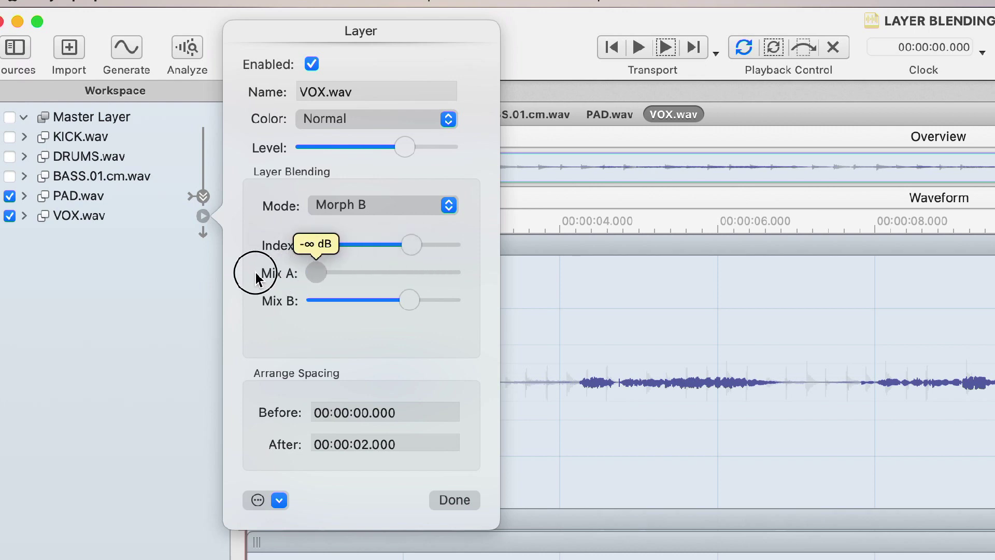
{"action": "left_click_drag", "start_coordinate": [412, 303], "coordinate": [240, 302]}
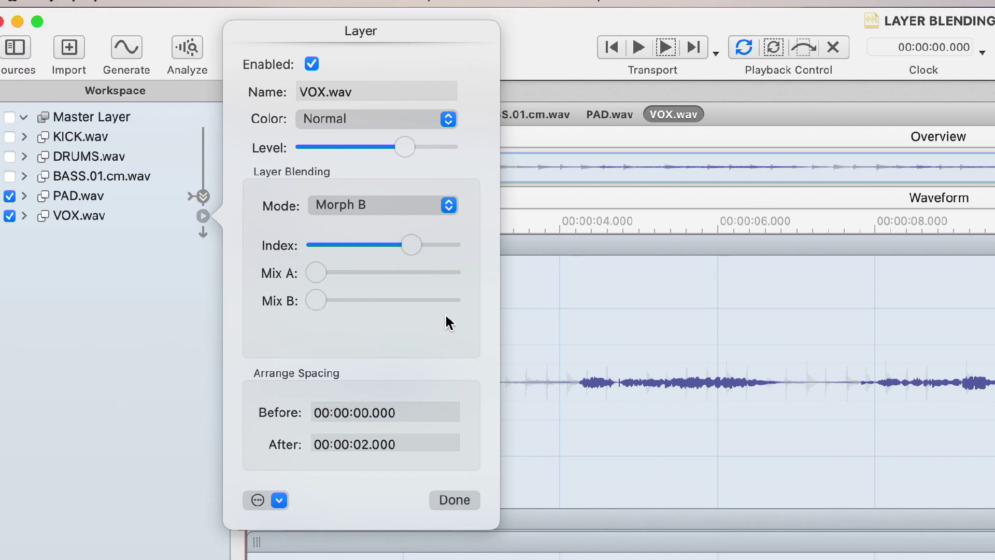
{"action": "key", "text": "space"}
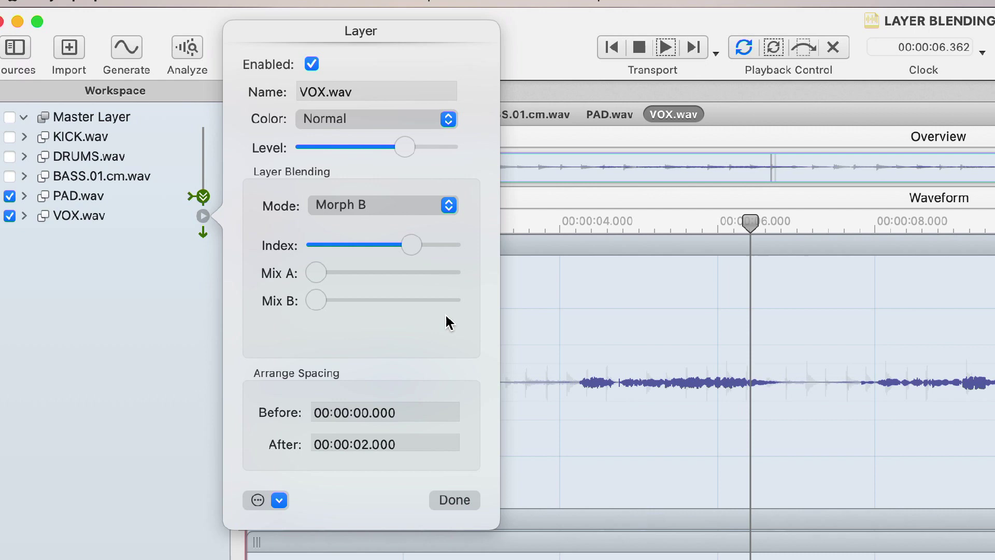
{"action": "mouse_move", "coordinate": [398, 250]}
{"action": "left_mouse_down"}
{"action": "mouse_move", "coordinate": [326, 241]}
{"action": "mouse_move", "coordinate": [313, 254]}
{"action": "mouse_move", "coordinate": [454, 255]}
{"action": "mouse_move", "coordinate": [459, 246]}
{"action": "mouse_move", "coordinate": [384, 246]}
{"action": "mouse_move", "coordinate": [399, 247]}
{"action": "left_mouse_up"}
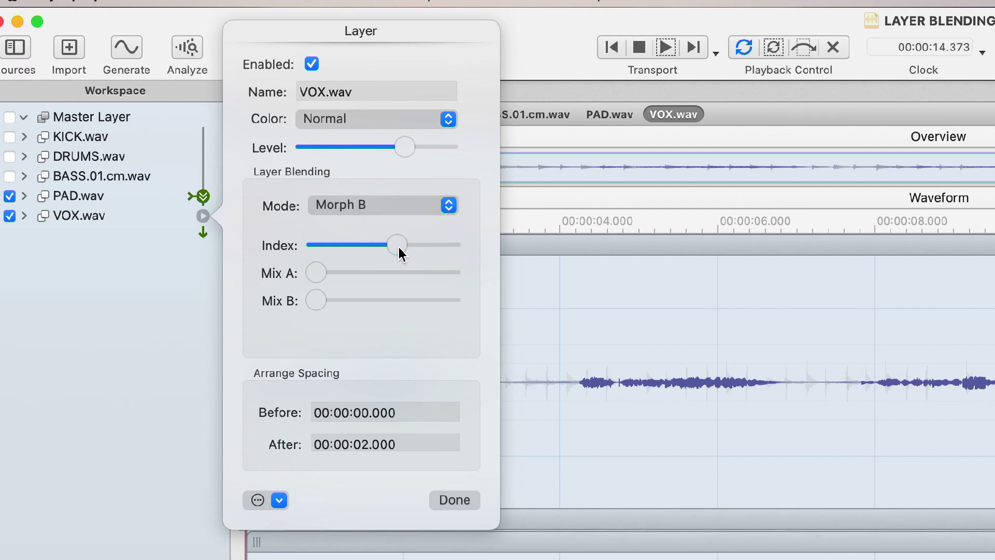
Replay from the start while raising VOX's Mix A and bringing Mix B to about -3.4 dB
{"action": "key", "text": "space"}
{"action": "key", "text": "Home"}
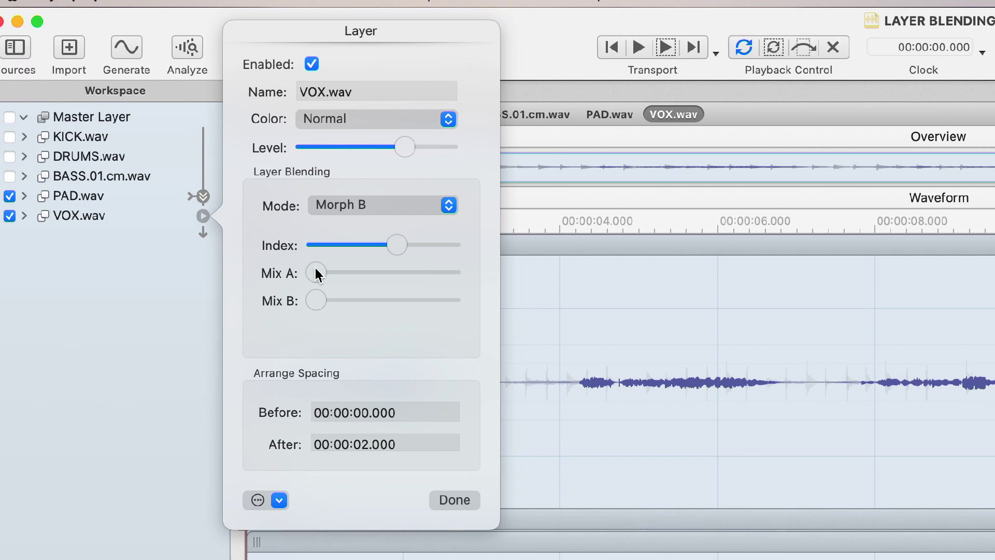
{"action": "key", "text": "space"}
{"action": "left_click_drag", "start_coordinate": [315, 268], "coordinate": [422, 269]}
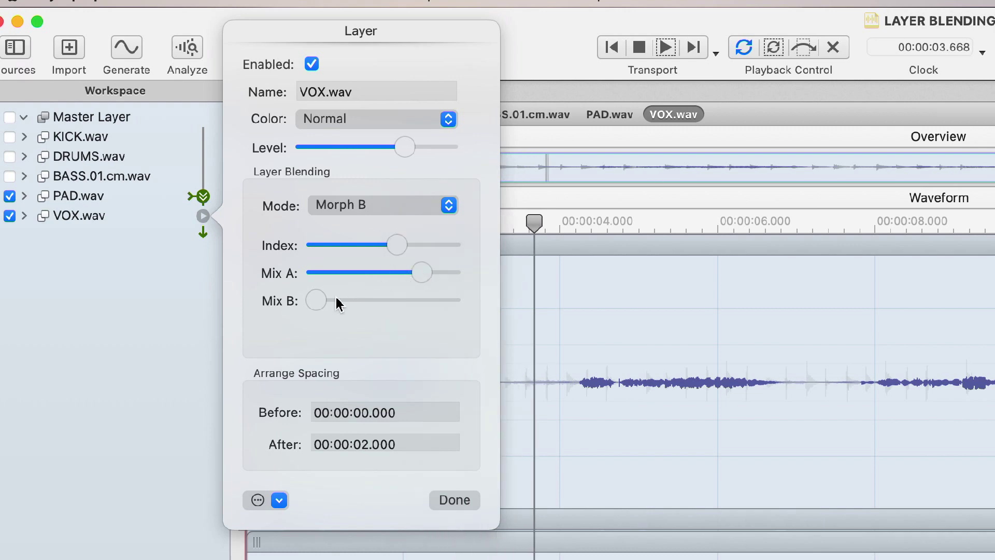
{"action": "left_click_drag", "start_coordinate": [317, 300], "coordinate": [416, 299]}
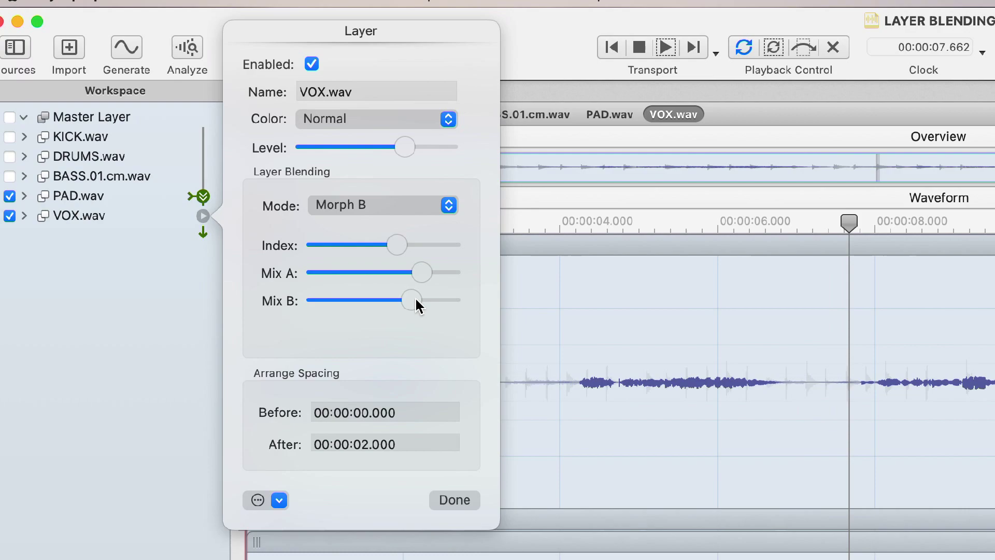
{"action": "key", "text": "space"}
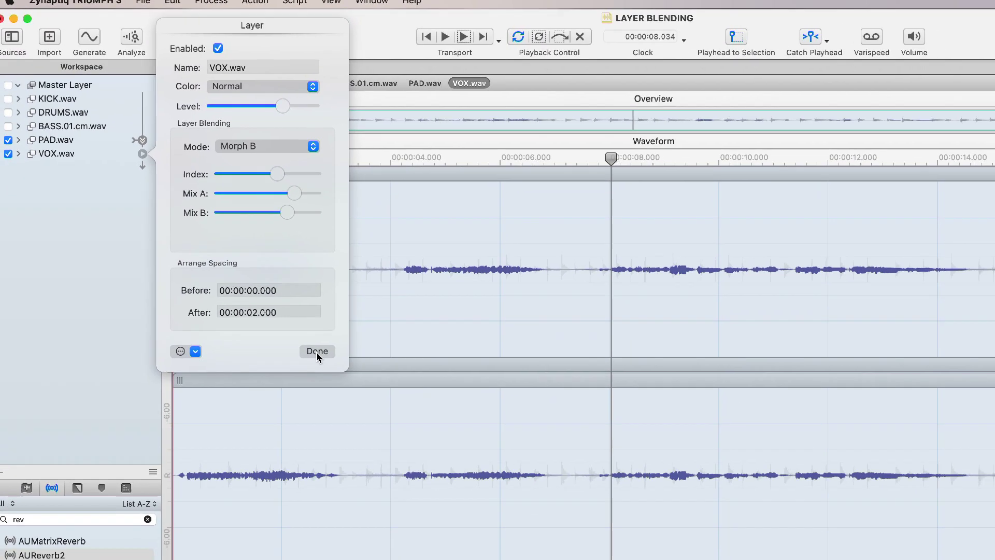
Close the VOX settings, re-enable KICK, DRUMS and BASS, and audition all five layers
{"action": "left_click", "coordinate": [317, 352]}
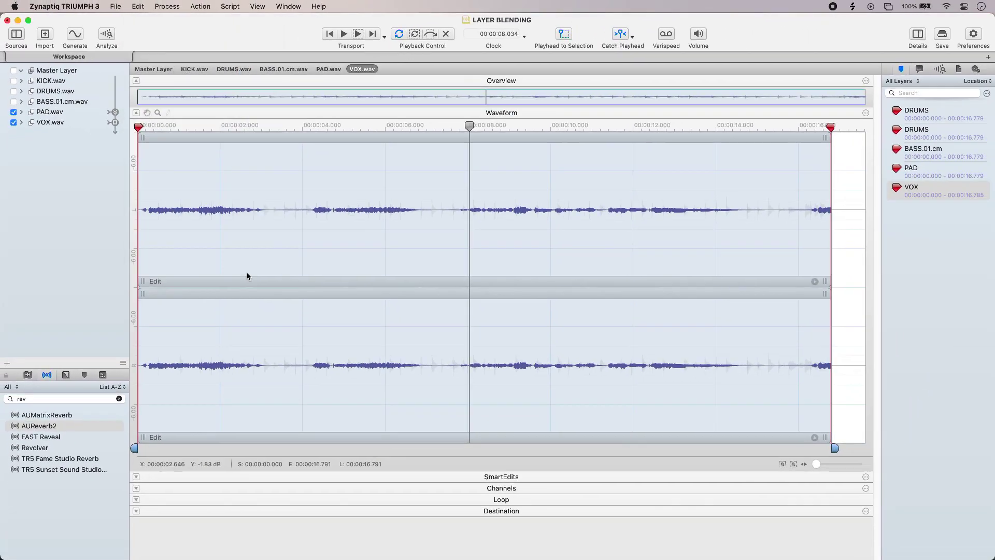
{"action": "left_click", "coordinate": [13, 80]}
{"action": "left_click", "coordinate": [13, 91]}
{"action": "left_click", "coordinate": [13, 101]}
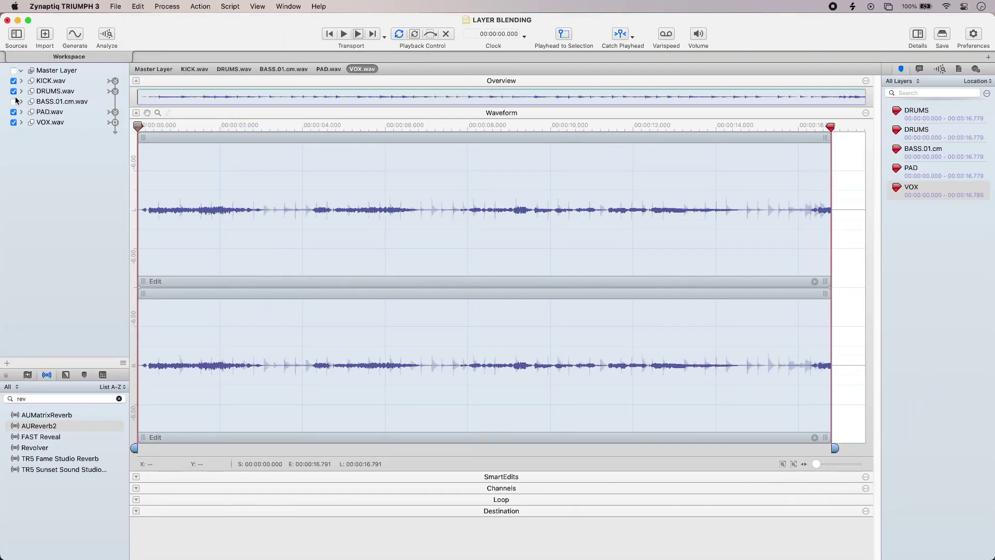
{"action": "key", "text": "space"}
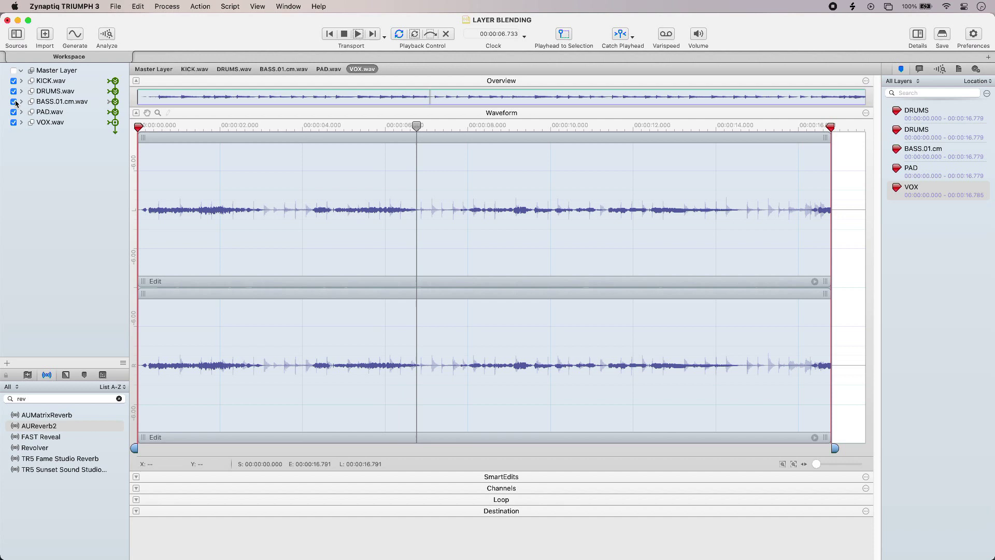
{"action": "key", "text": "space"}
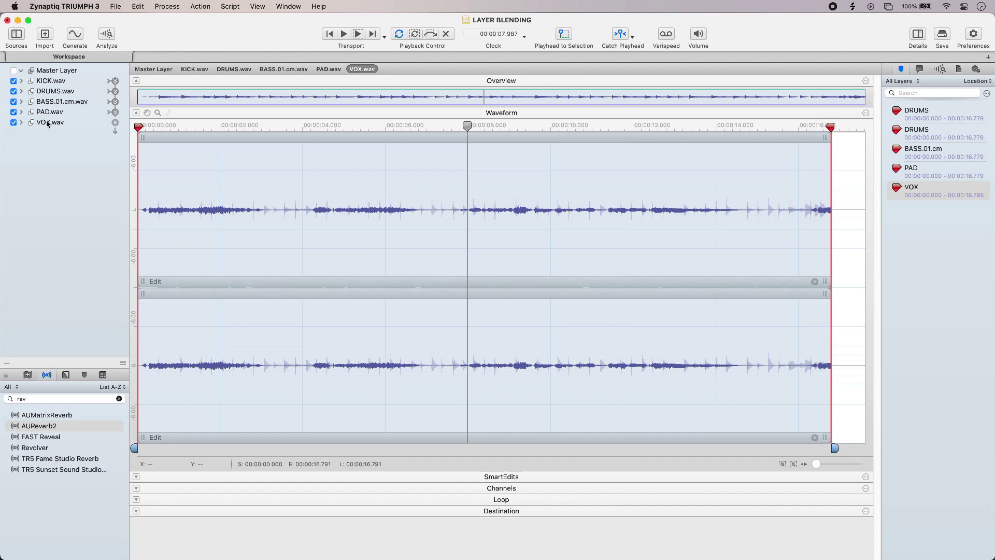
Drag VOX and PAD above KICK, then play the reordered stack and rewind
{"action": "left_click_drag", "start_coordinate": [47, 123], "coordinate": [48, 81]}
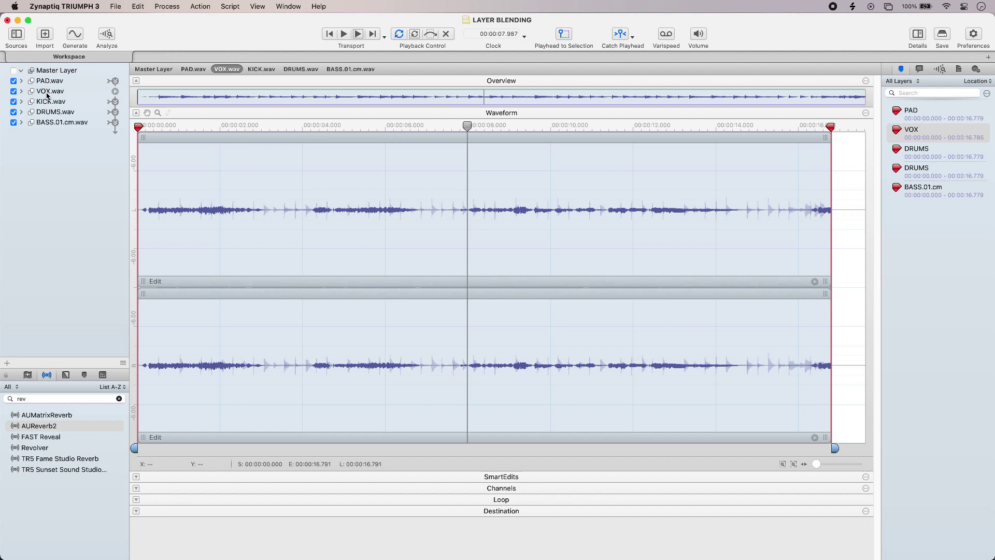
{"action": "left_click", "coordinate": [329, 34]}
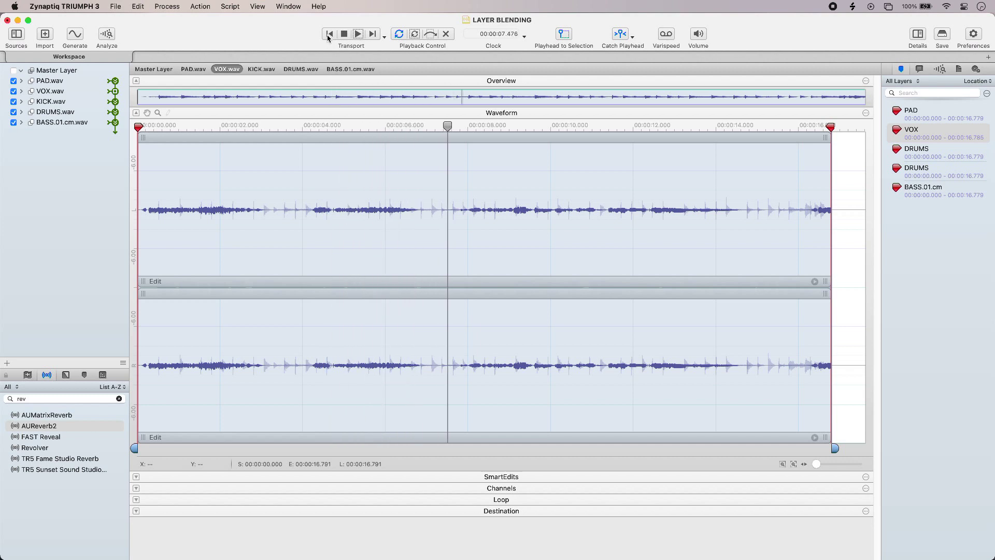
{"action": "left_click", "coordinate": [328, 34]}
{"action": "left_click", "coordinate": [329, 35]}
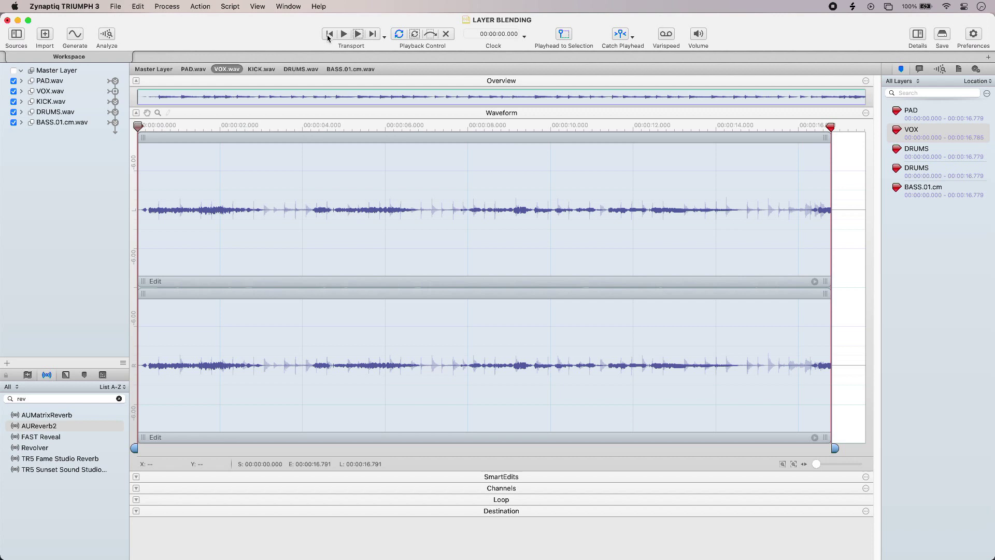
Add AUReverb2 to the PAD layer and load a factory reverb preset
{"action": "left_click_drag", "start_coordinate": [39, 425], "coordinate": [54, 88]}
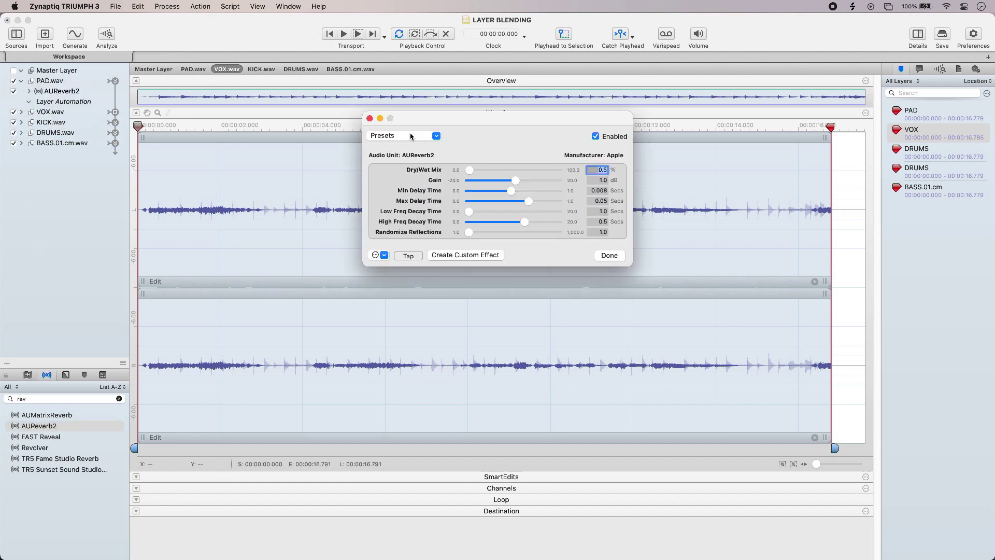
{"action": "left_click", "coordinate": [412, 137]}
{"action": "mouse_move", "coordinate": [420, 193]}
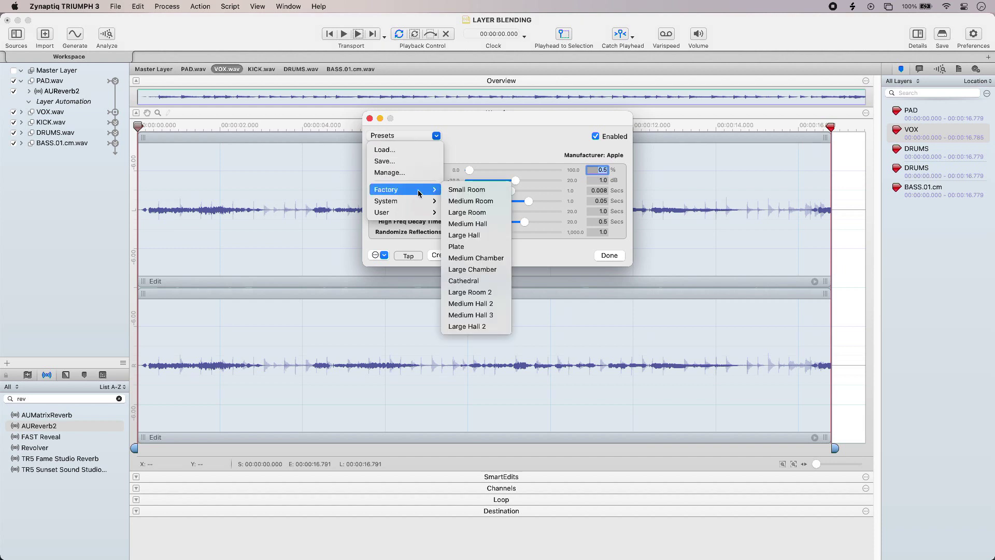
{"action": "left_click", "coordinate": [467, 224]}
Disable KICK, DRUMS and BASS and play PAD and VOX alone
{"action": "left_click", "coordinate": [13, 122]}
{"action": "left_click", "coordinate": [14, 132]}
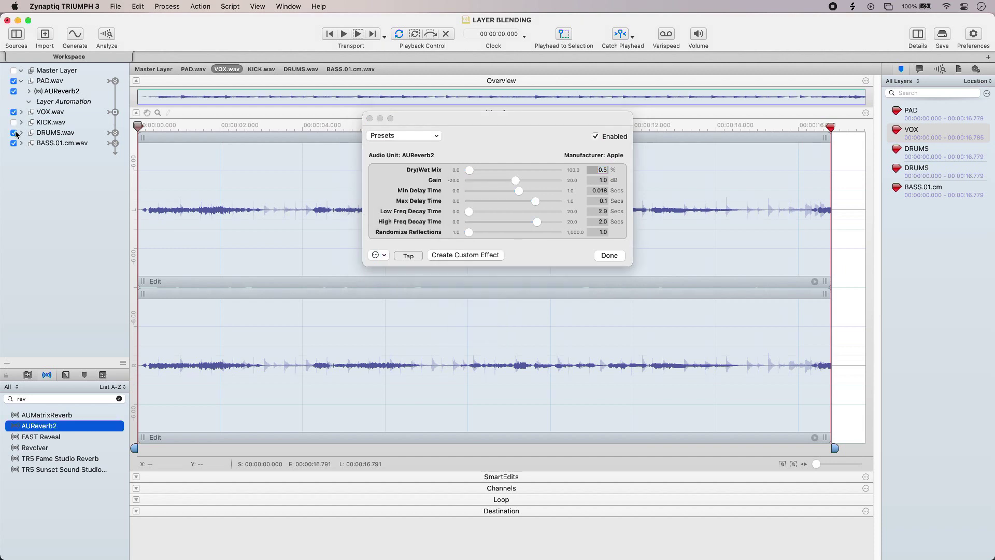
{"action": "left_click", "coordinate": [13, 143]}
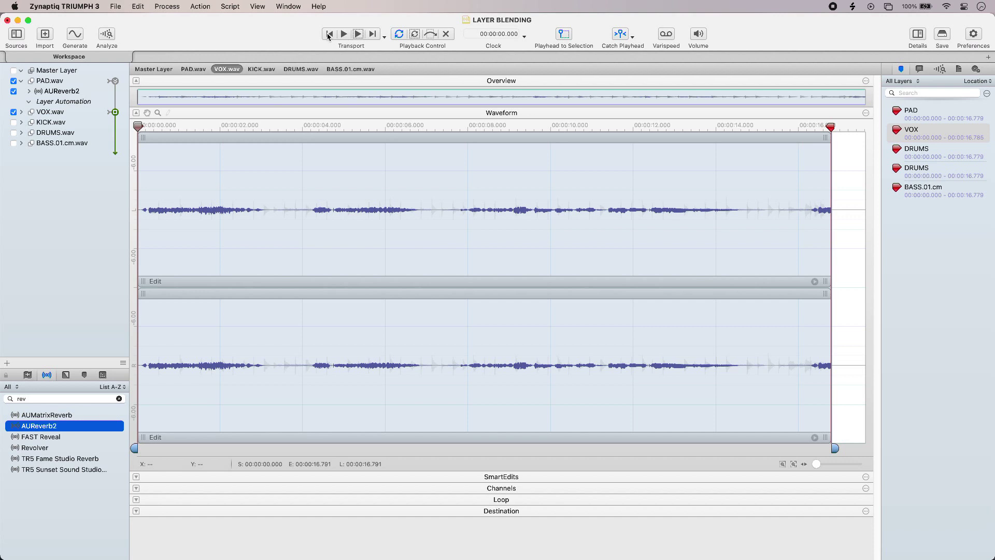
{"action": "key", "text": "space"}
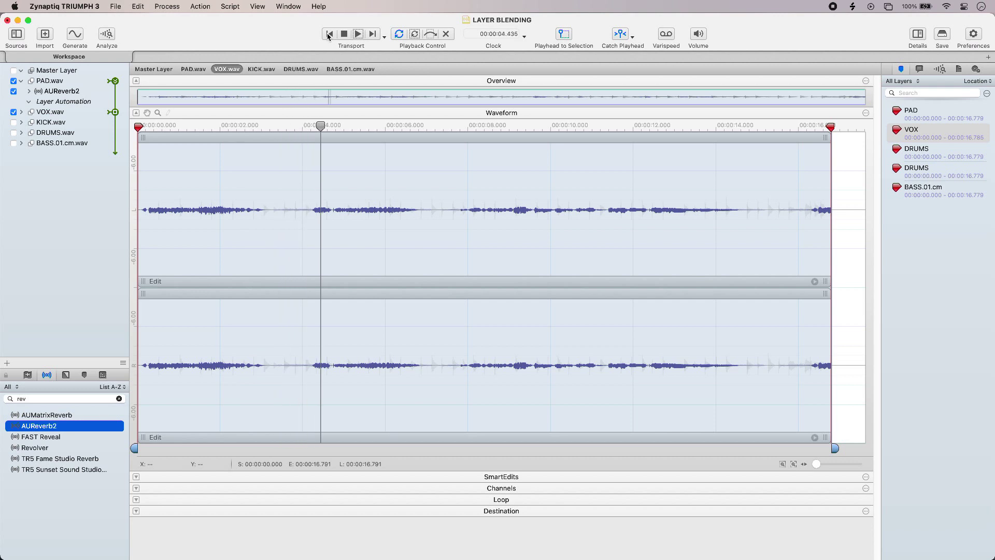
In VOX's Morph B settings, lower Mix B and raise Index to 0.74
{"action": "left_click", "coordinate": [115, 112]}
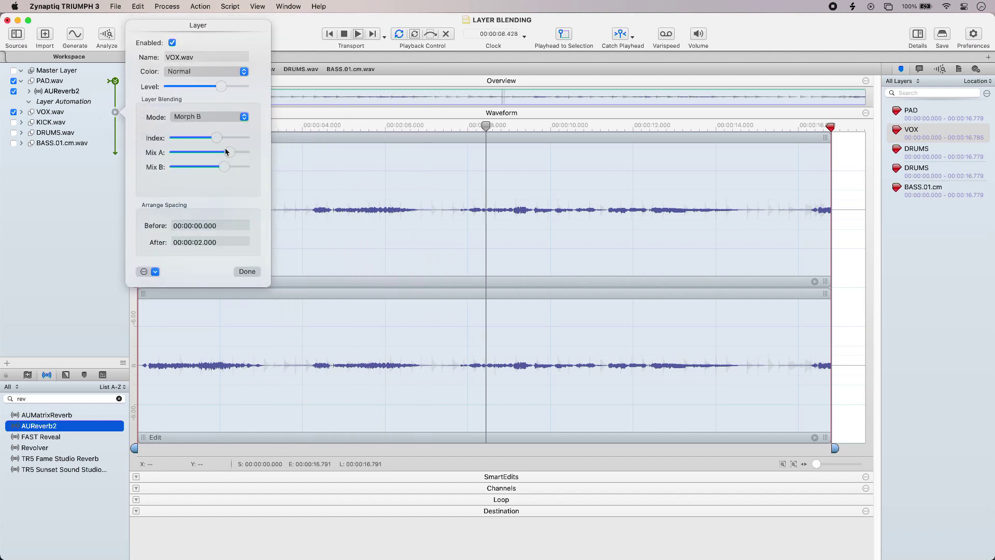
{"action": "left_click_drag", "start_coordinate": [230, 152], "coordinate": [211, 169]}
{"action": "left_click_drag", "start_coordinate": [215, 136], "coordinate": [225, 136]}
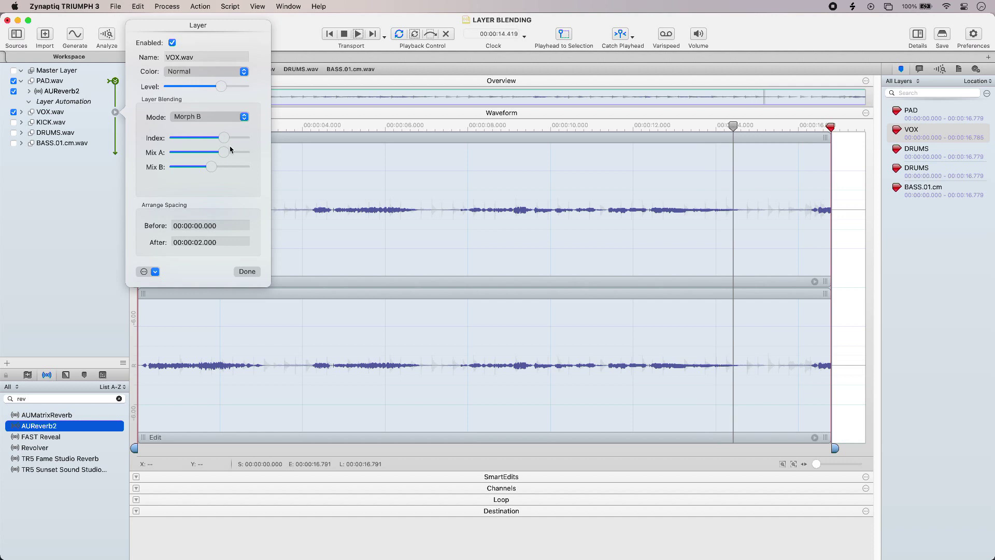
{"action": "key", "text": "space"}
{"action": "left_click", "coordinate": [247, 271]}
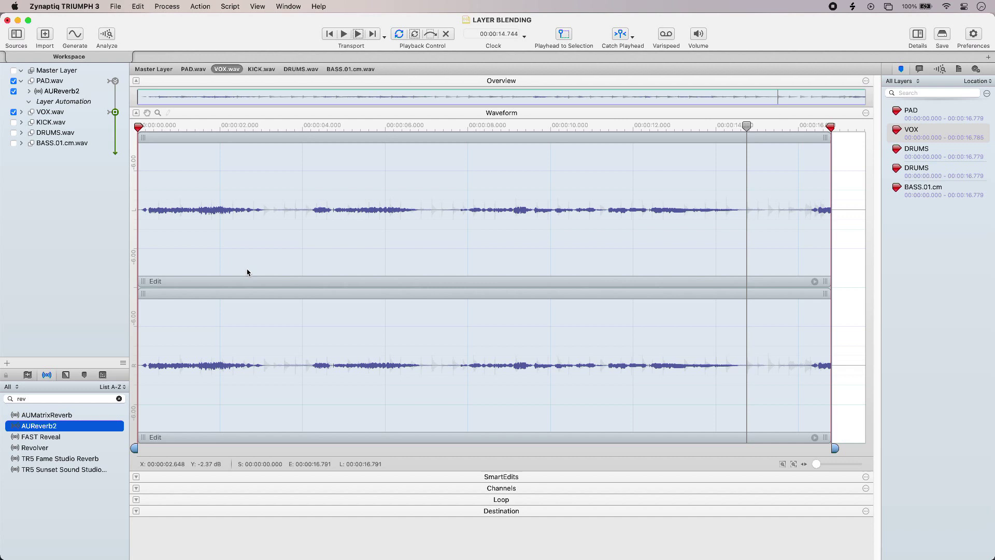
Tick KICK, DRUMS and BASS in one sweep and audition all five layers with the reverb-treated PAD
{"action": "left_click_drag", "start_coordinate": [13, 122], "coordinate": [15, 146]}
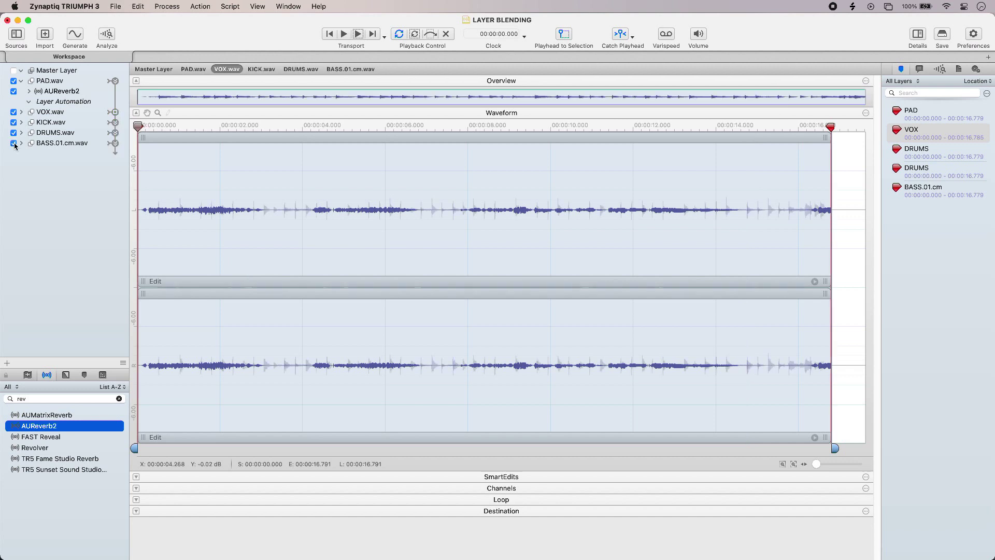
{"action": "key", "text": "space"}
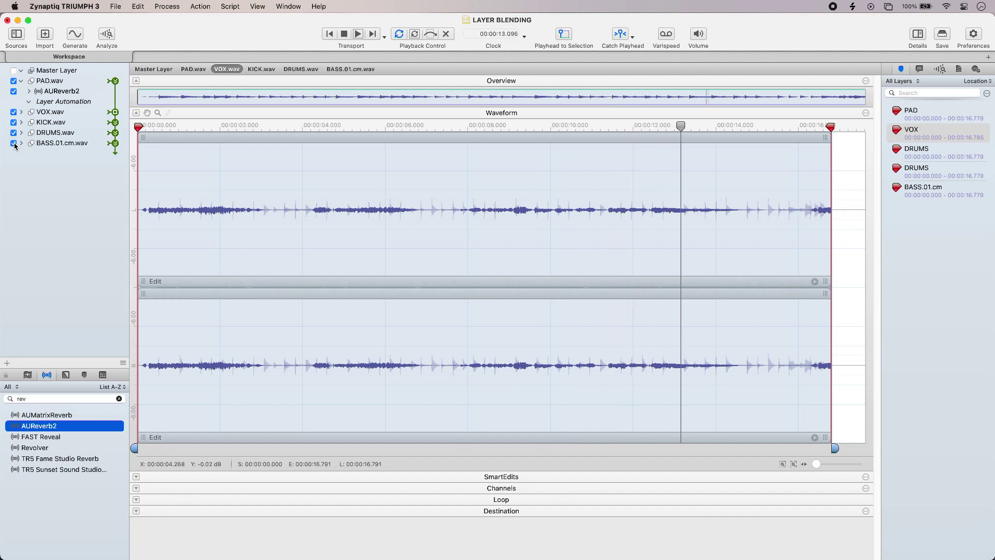
{"action": "key", "text": "space"}
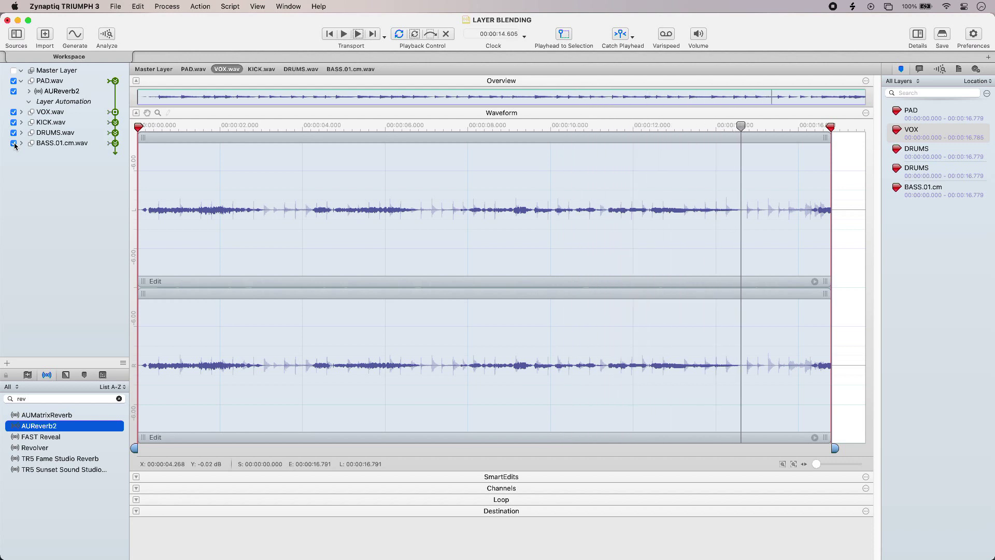